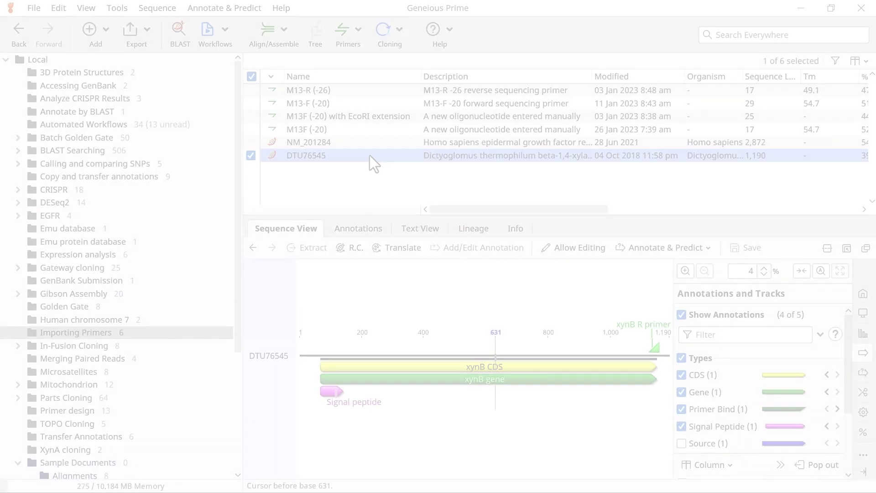
- Zoom to base level around DTU76545 and select bases 137–159 as the forward primer binding site
{"action": "left_click_drag", "start_coordinate": [337, 346], "coordinate": [353, 345]}
{"action": "left_click", "coordinate": [800, 265]}
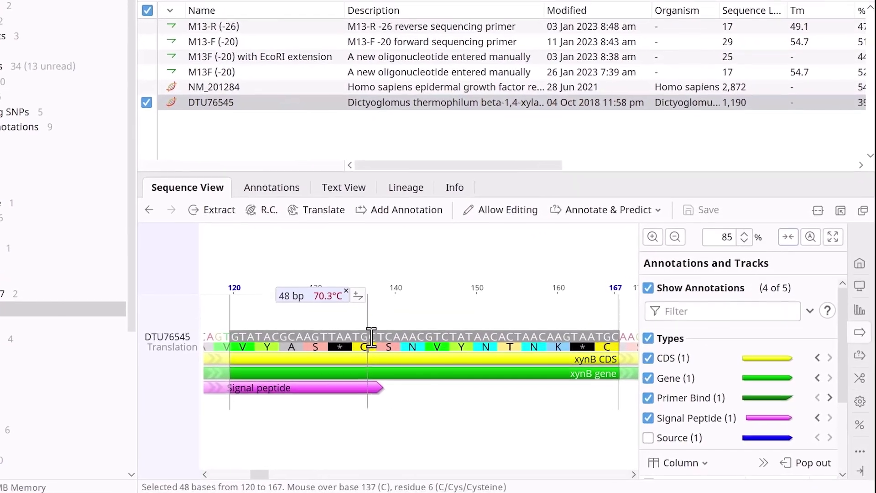
{"action": "left_click", "coordinate": [393, 343]}
{"action": "left_click_drag", "start_coordinate": [369, 336], "coordinate": [554, 332]}
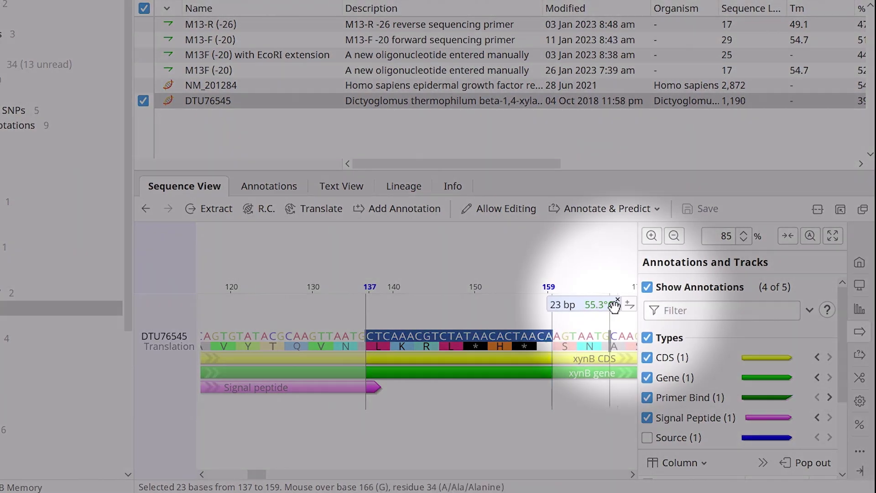
- Annotate bases 137–159 as forward primer 'xynB F primer' and open its 5' extension settings
{"action": "left_click", "coordinate": [631, 309]}
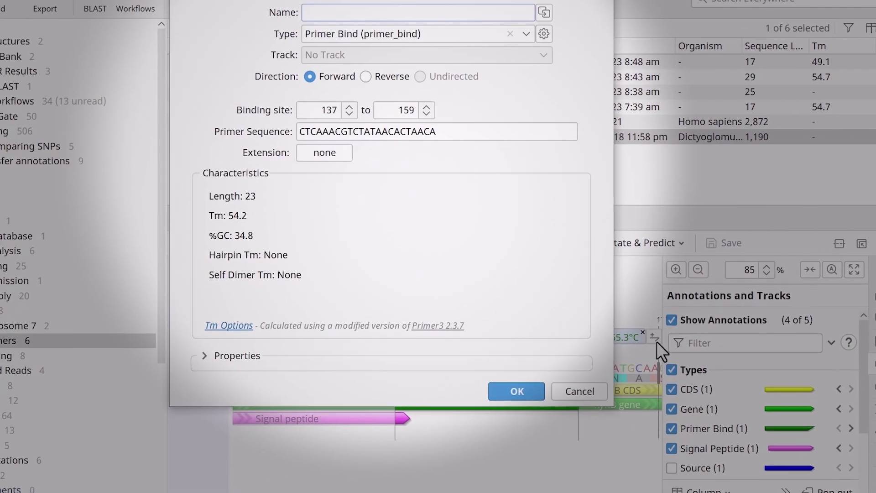
{"action": "type", "text": "xyn"}
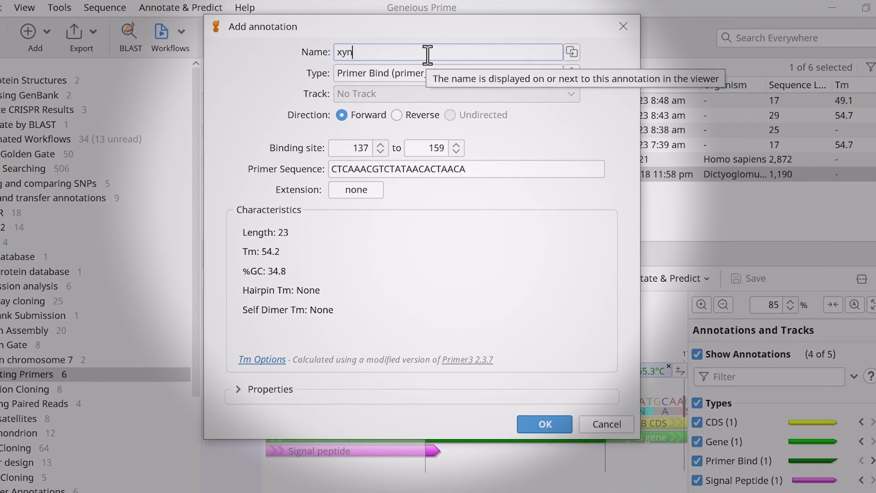
{"action": "type", "text": "B F primer"}
{"action": "left_click", "coordinate": [367, 117]}
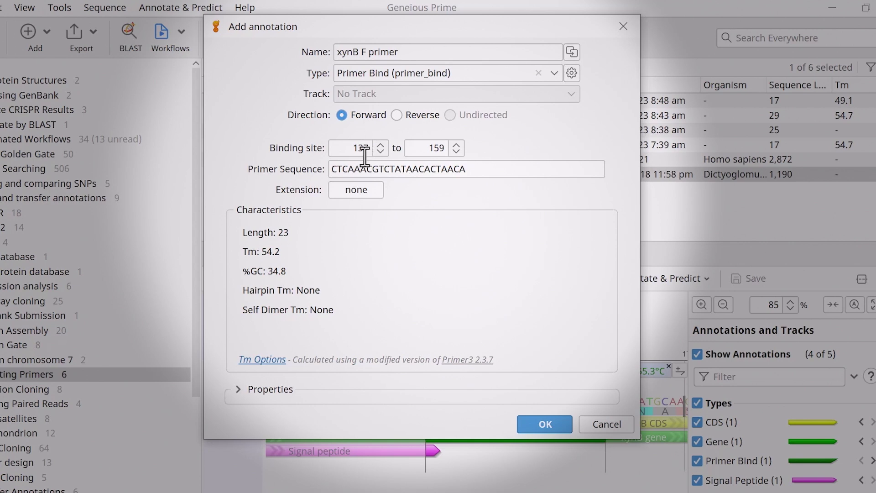
{"action": "left_click", "coordinate": [360, 184]}
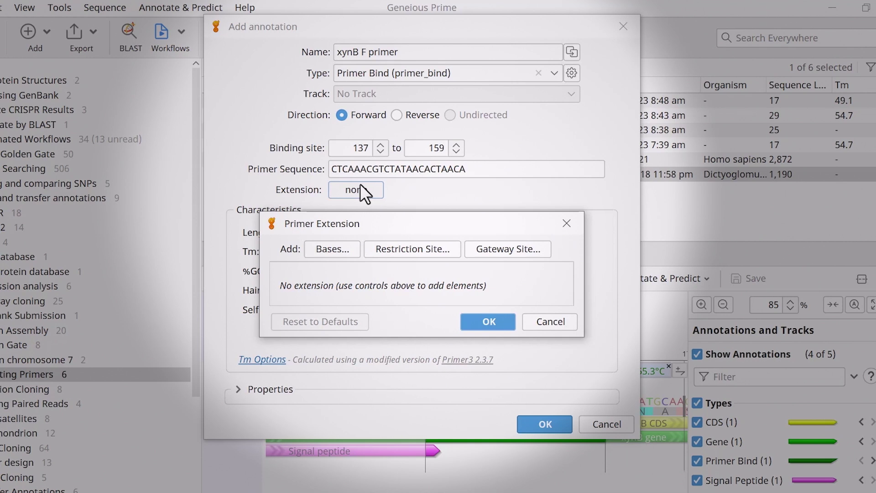
- Add the NcoI (C^CATGG) restriction site as the forward primer's 5' extension
{"action": "left_click", "coordinate": [397, 243]}
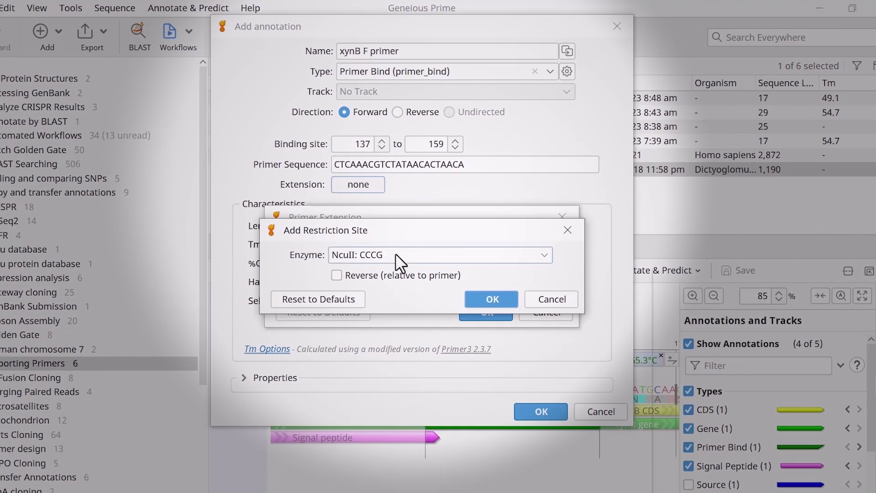
{"action": "left_click", "coordinate": [396, 254]}
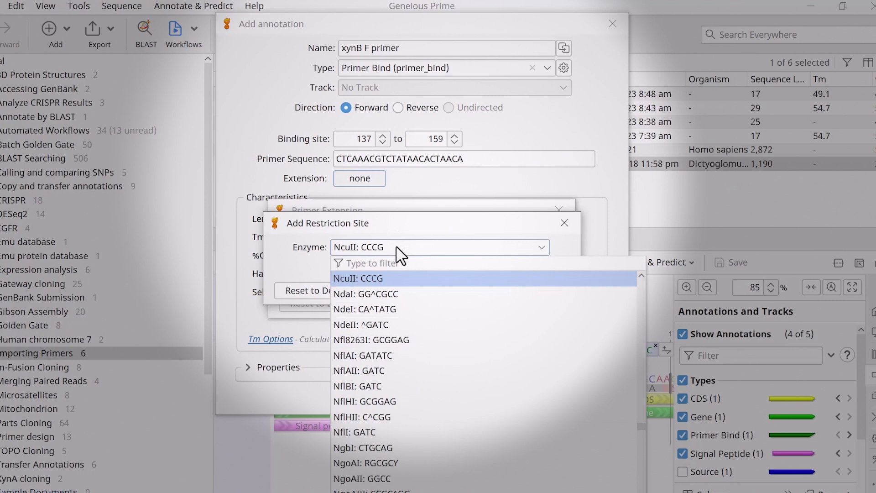
{"action": "type", "text": "nco"}
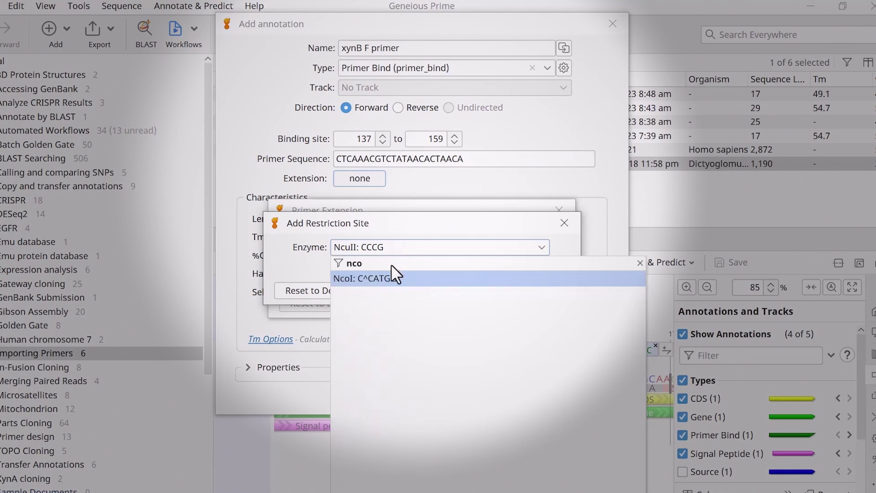
{"action": "left_click", "coordinate": [392, 287]}
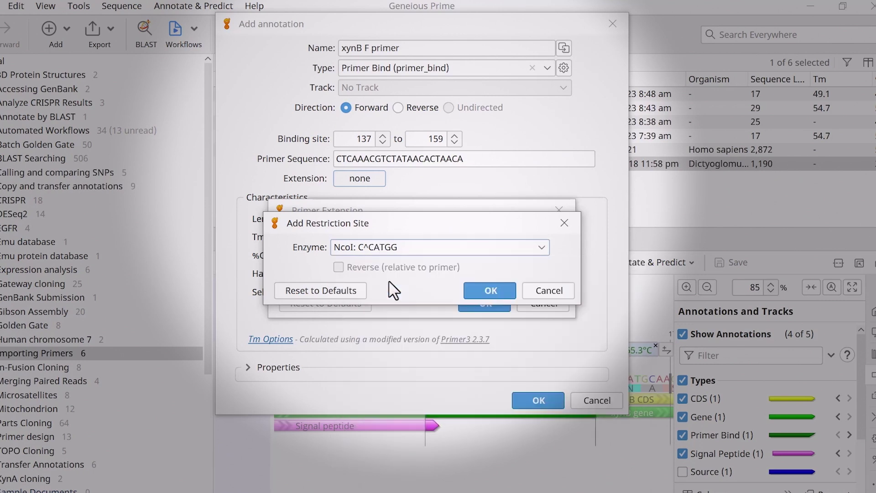
{"action": "left_click", "coordinate": [481, 283]}
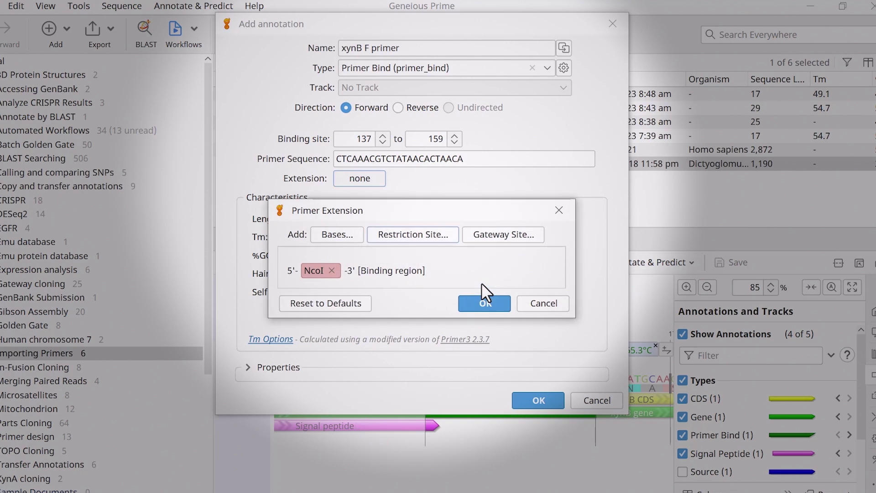
- Add AAAA bases named and typed Poly-A, placing them ahead of the NcoI site
{"action": "left_click", "coordinate": [353, 245]}
{"action": "type", "text": "AAAA"}
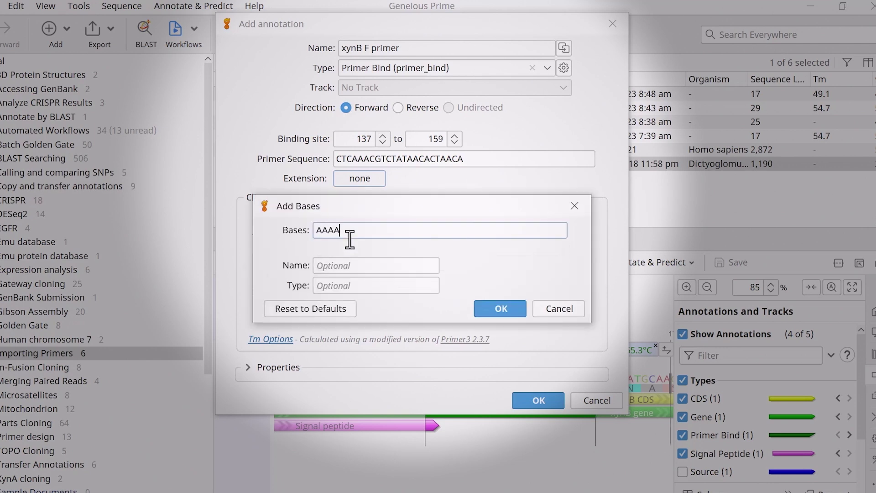
{"action": "left_click", "coordinate": [354, 262]}
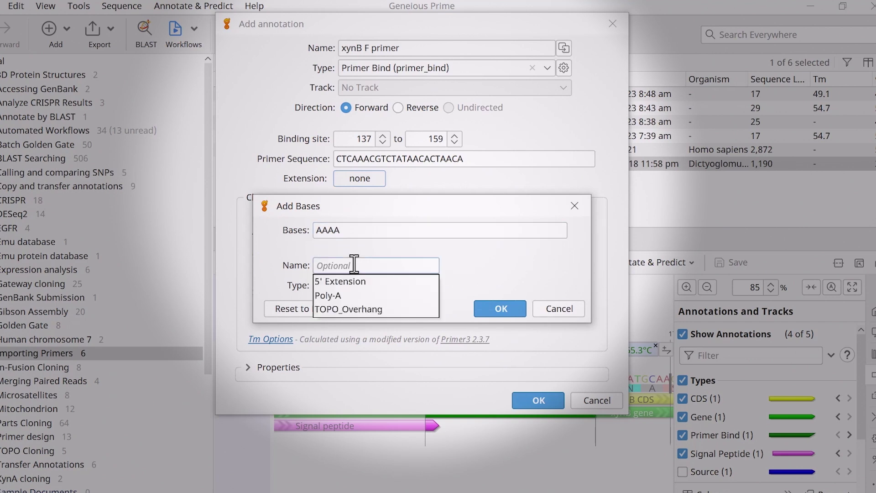
{"action": "left_click", "coordinate": [355, 296]}
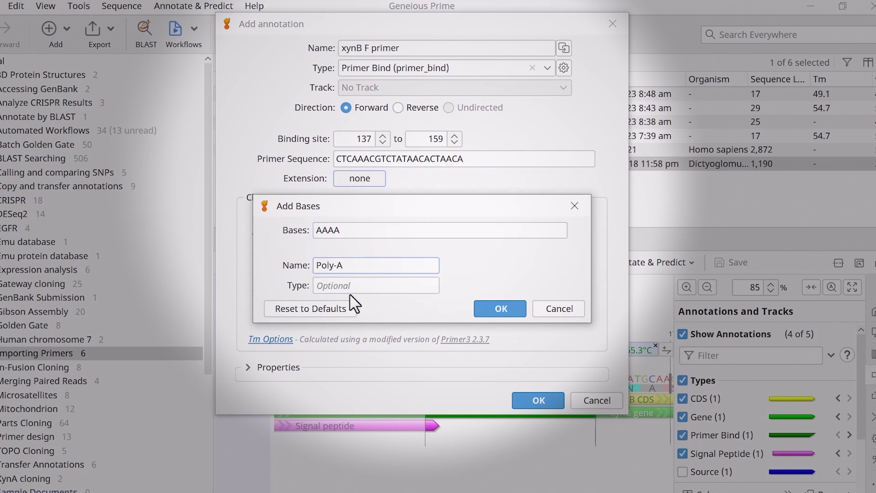
{"action": "left_click", "coordinate": [356, 288]}
{"action": "left_click", "coordinate": [354, 313]}
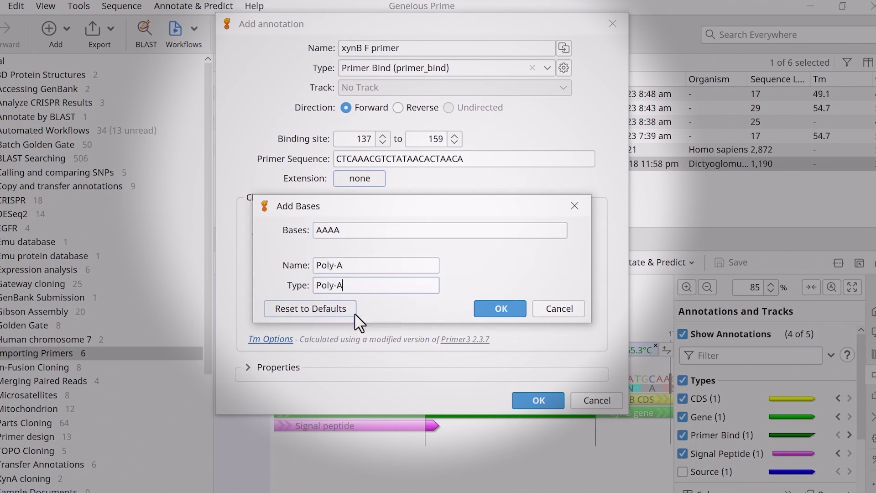
{"action": "left_click", "coordinate": [481, 313]}
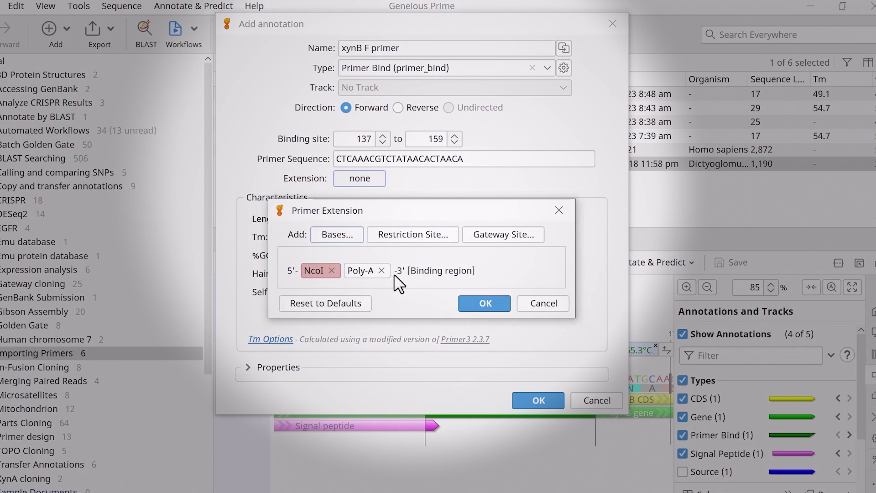
{"action": "left_click_drag", "start_coordinate": [362, 271], "coordinate": [311, 270]}
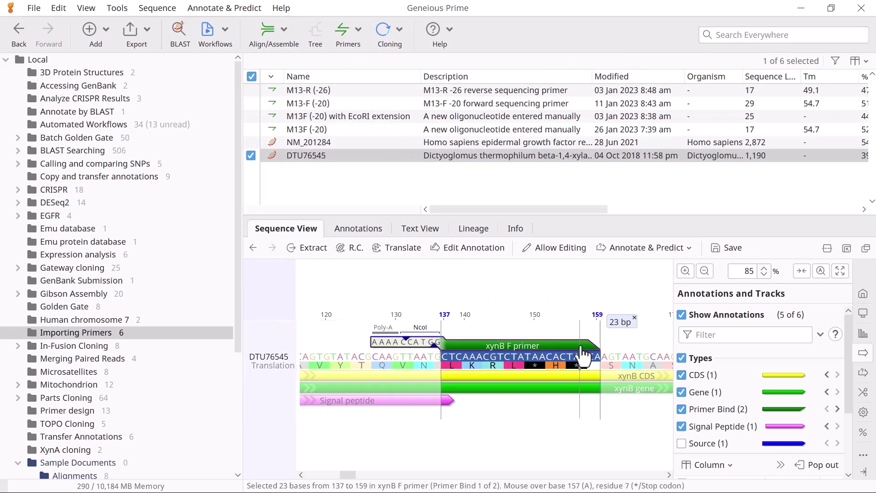
- Extract the new xynB F primer annotation into its own 33 bp primer document
{"action": "mouse_move", "coordinate": [583, 353]}
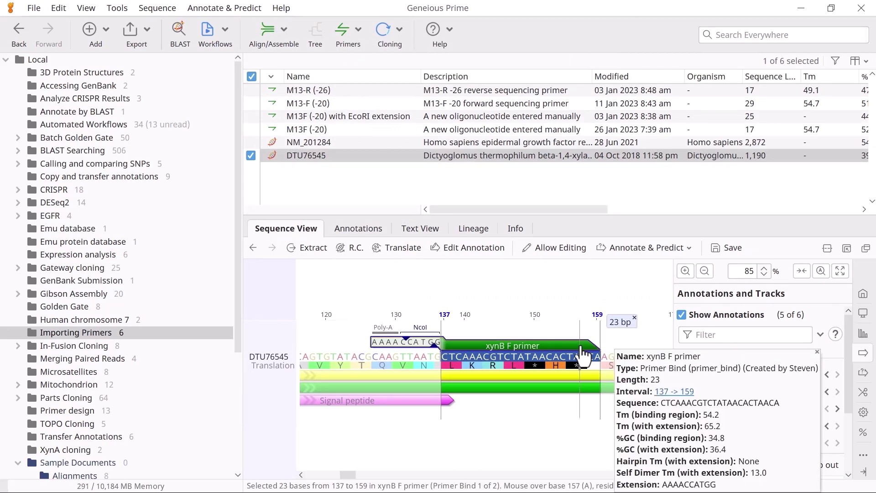
{"action": "right_click", "coordinate": [583, 354]}
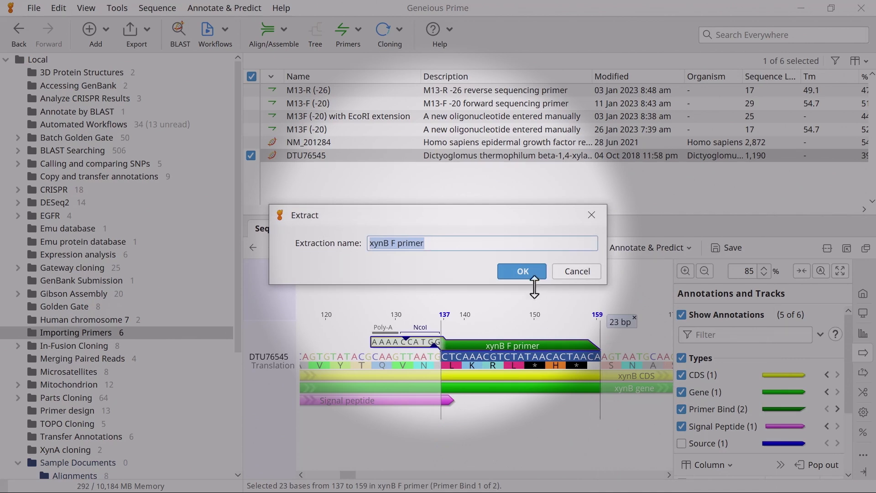
{"action": "left_click", "coordinate": [532, 275]}
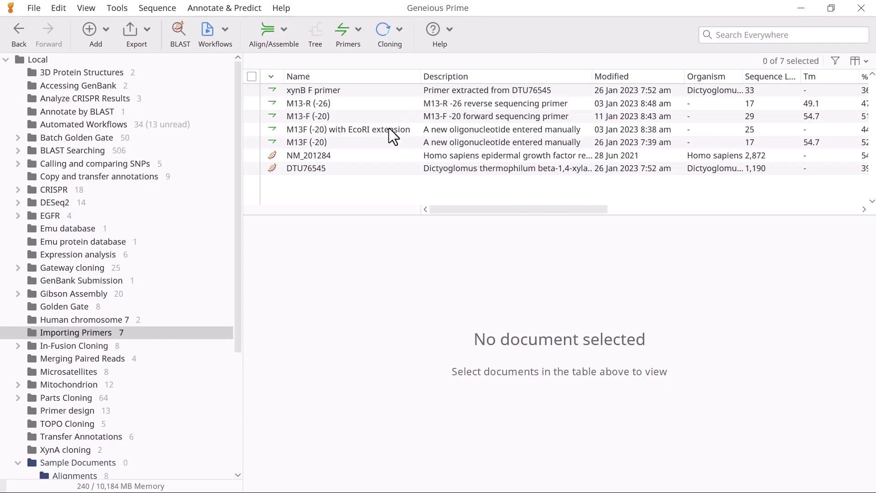
- Start Design New Primers on NM_201284 with product size up to 300 and optimal 250
{"action": "left_click", "coordinate": [363, 160]}
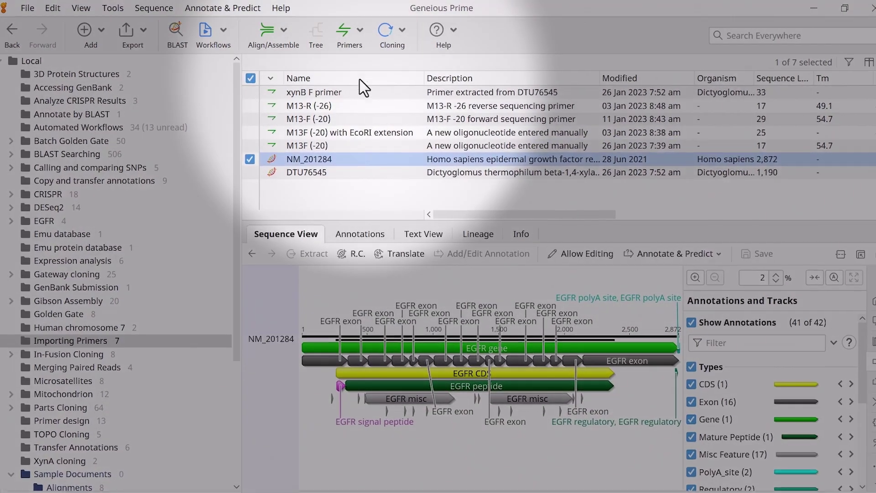
{"action": "left_click", "coordinate": [352, 29]}
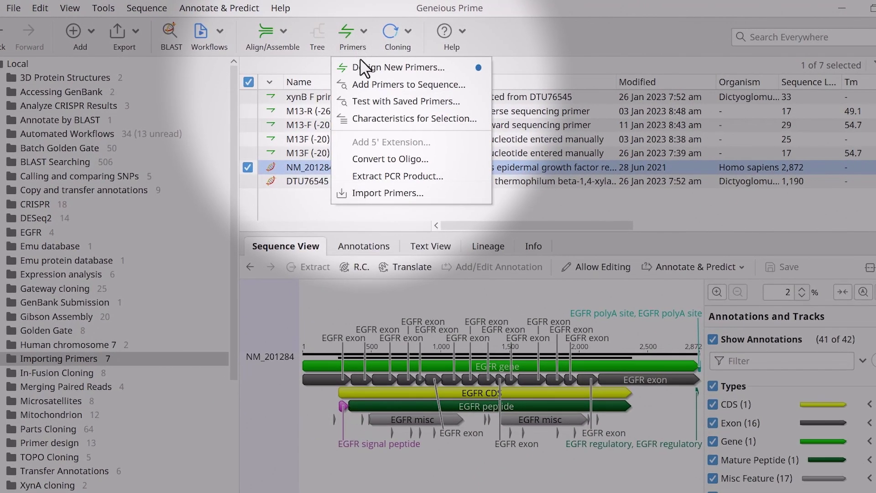
{"action": "left_click", "coordinate": [363, 68]}
{"action": "double_click", "coordinate": [472, 219]}
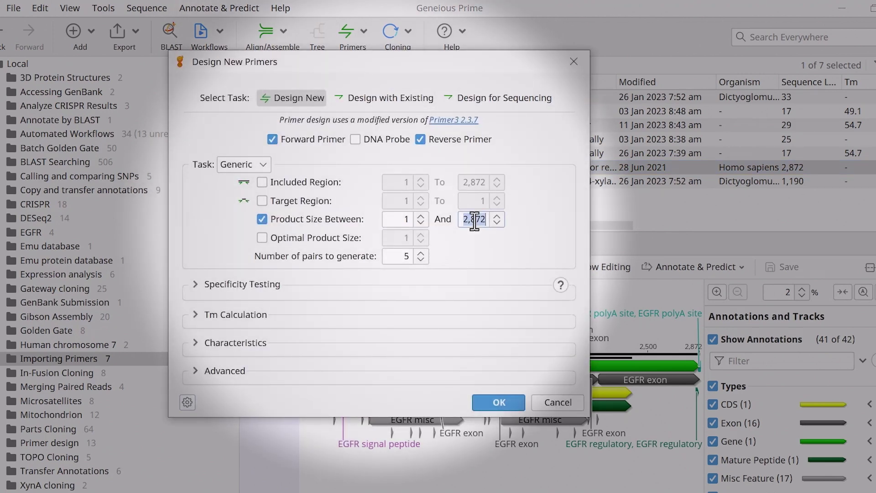
{"action": "type", "text": "300"}
{"action": "left_click", "coordinate": [301, 238]}
{"action": "double_click", "coordinate": [404, 237]}
{"action": "type", "text": "250"}
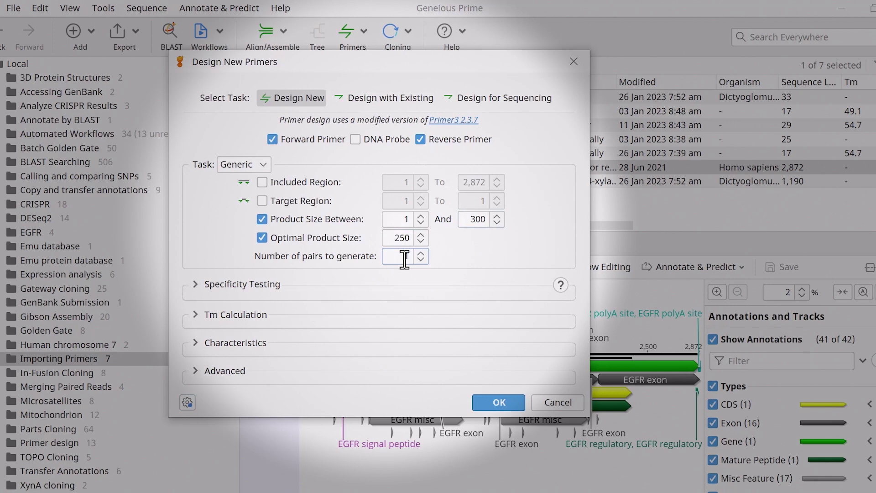
{"action": "type", "text": "1"}
- Give the forward primer a 5' extension of AAGAATTC bases named and typed '5' Extension'
{"action": "left_click", "coordinate": [265, 371]}
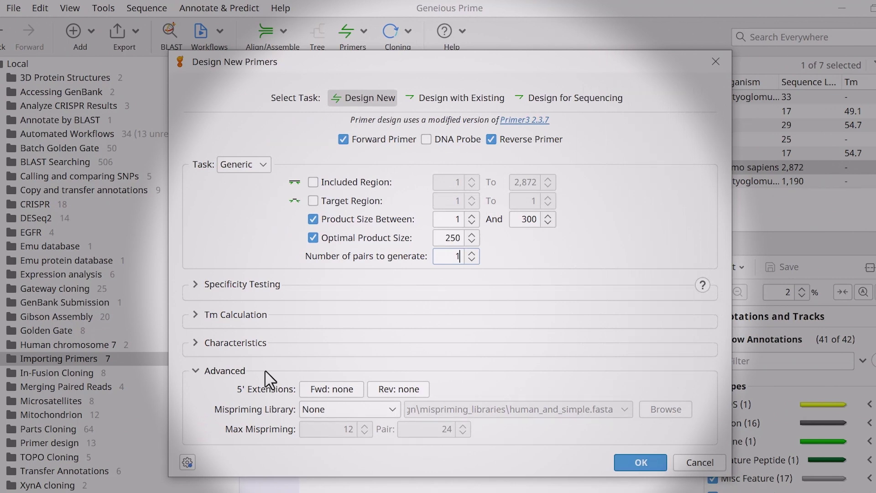
{"action": "left_click", "coordinate": [316, 390]}
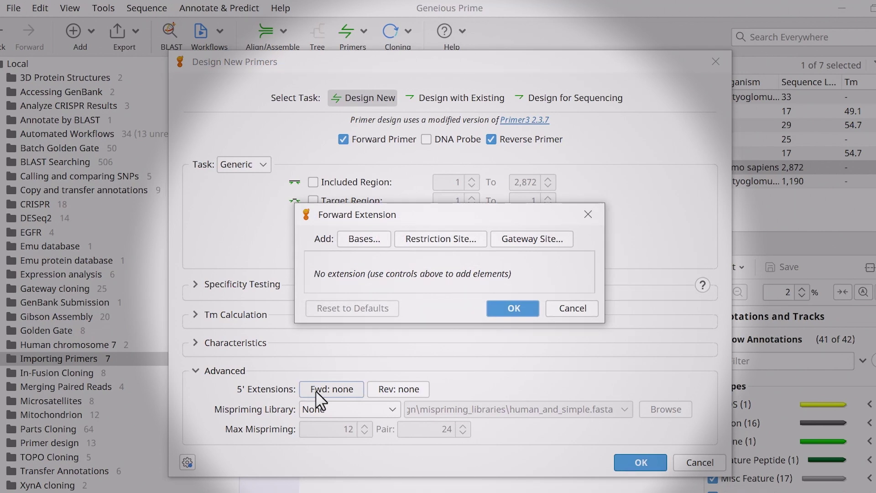
{"action": "left_click", "coordinate": [366, 241]}
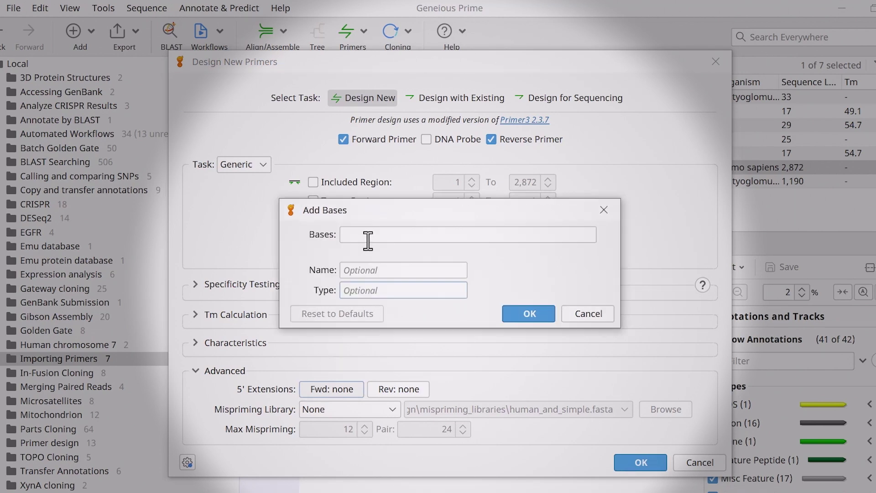
{"action": "type", "text": "A"}
{"action": "left_click", "coordinate": [372, 261]}
{"action": "left_click", "coordinate": [375, 270]}
{"action": "type", "text": "5"}
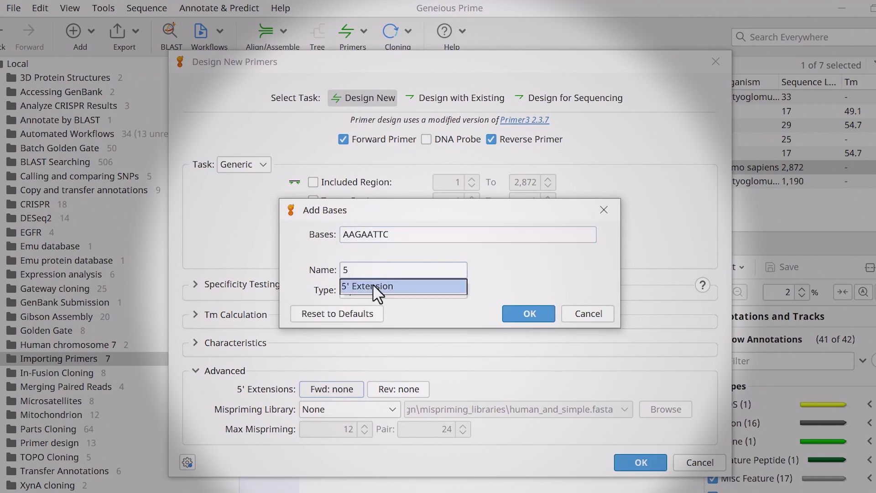
{"action": "left_click", "coordinate": [373, 284]}
{"action": "left_click", "coordinate": [373, 290]}
{"action": "type", "text": "5"}
{"action": "left_click", "coordinate": [373, 304]}
{"action": "left_click", "coordinate": [511, 310]}
{"action": "left_click", "coordinate": [511, 309]}
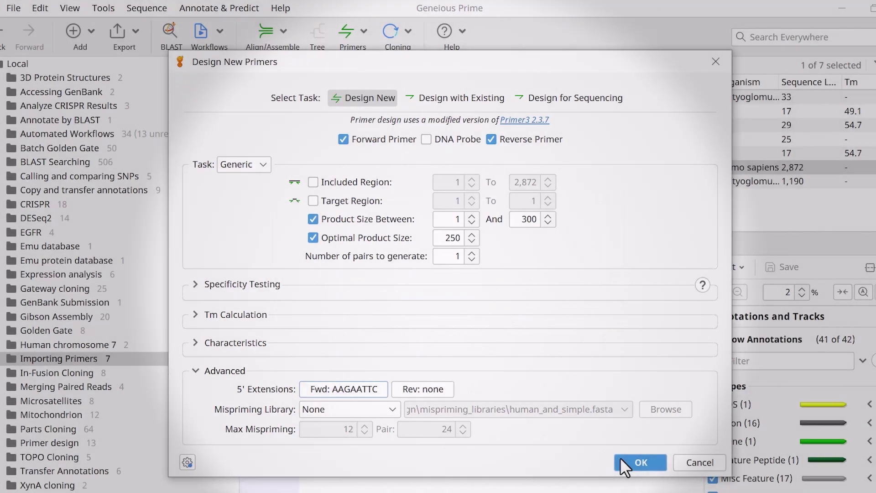
- Run the primer design and zoom in on 2,409 F to inspect its AAGAATTC extension
{"action": "left_click", "coordinate": [621, 459]}
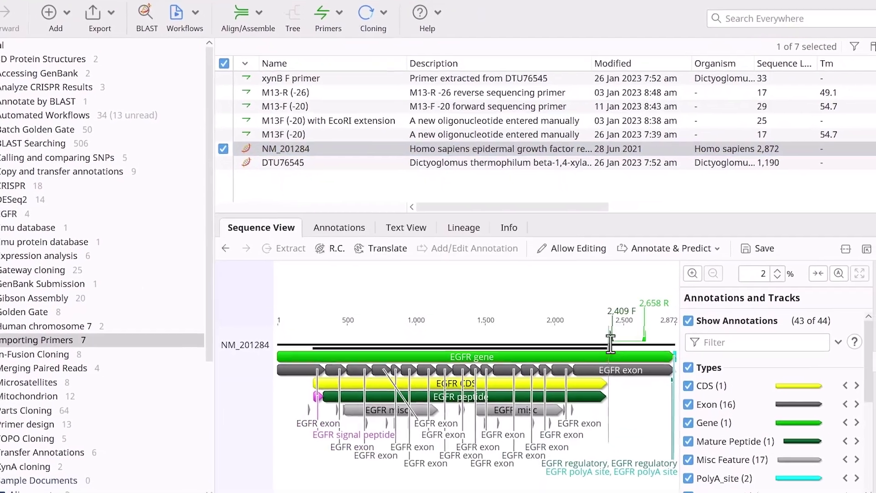
{"action": "left_click", "coordinate": [610, 342]}
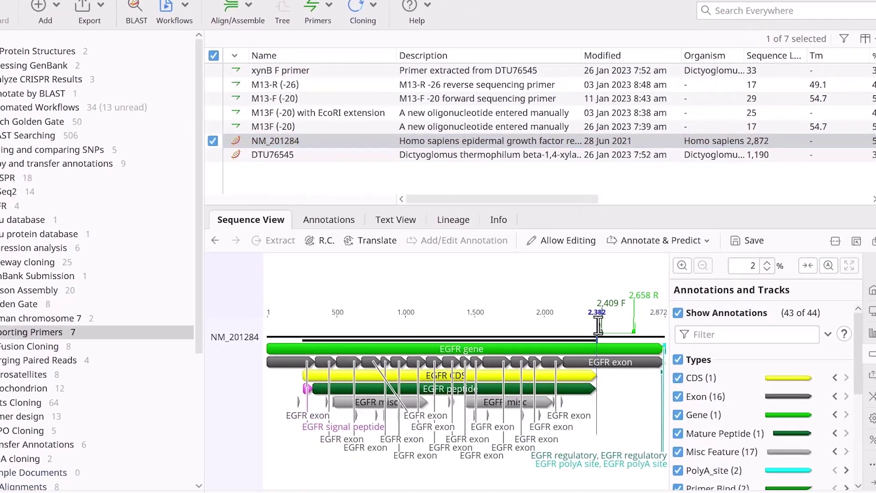
{"action": "left_click", "coordinate": [817, 274]}
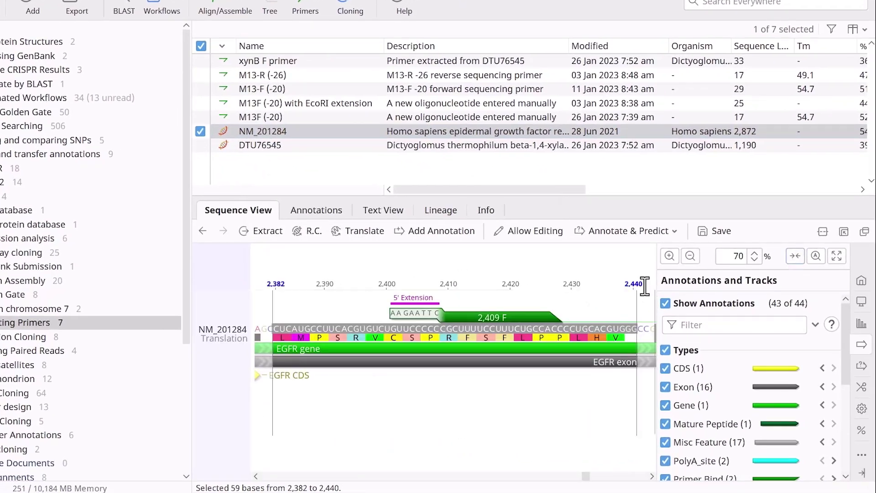
{"action": "left_click", "coordinate": [534, 322]}
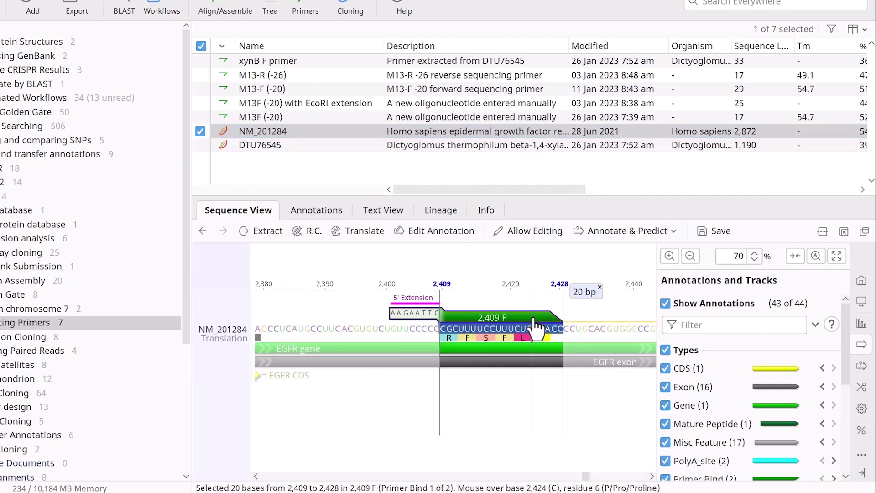
{"action": "mouse_move", "coordinate": [535, 326]}
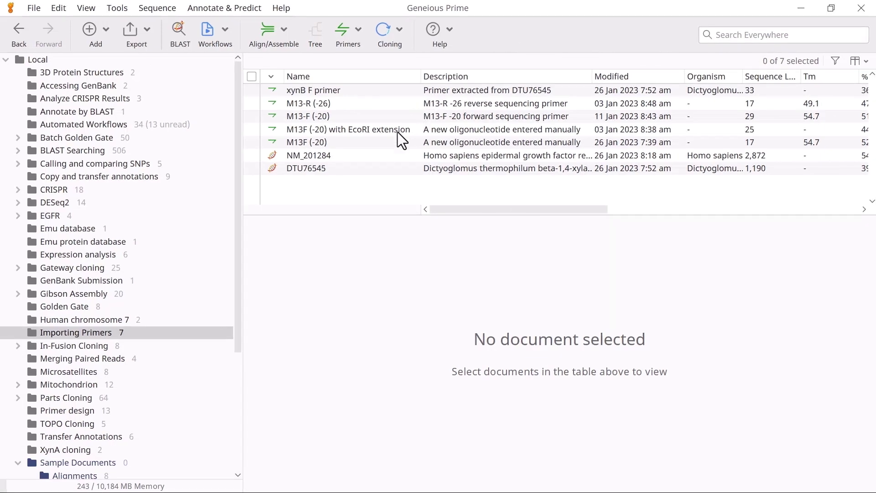
- Add an NcuII (CCCG) restriction-site 5' extension to M13F (-20), then return to NM_201284
{"action": "left_click", "coordinate": [391, 142]}
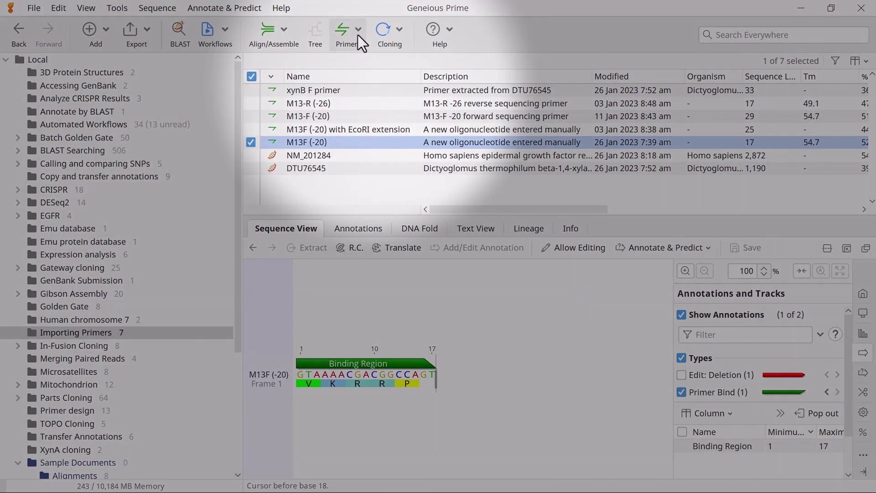
{"action": "left_click", "coordinate": [358, 35]}
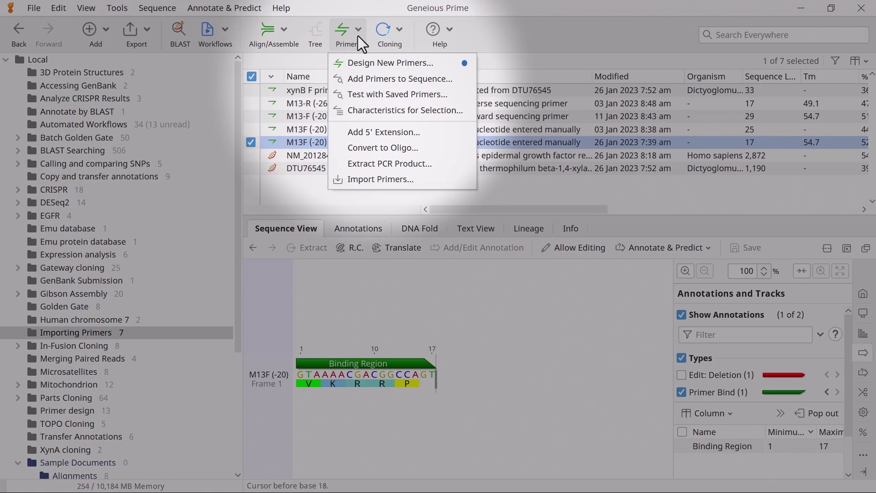
{"action": "left_click", "coordinate": [368, 129]}
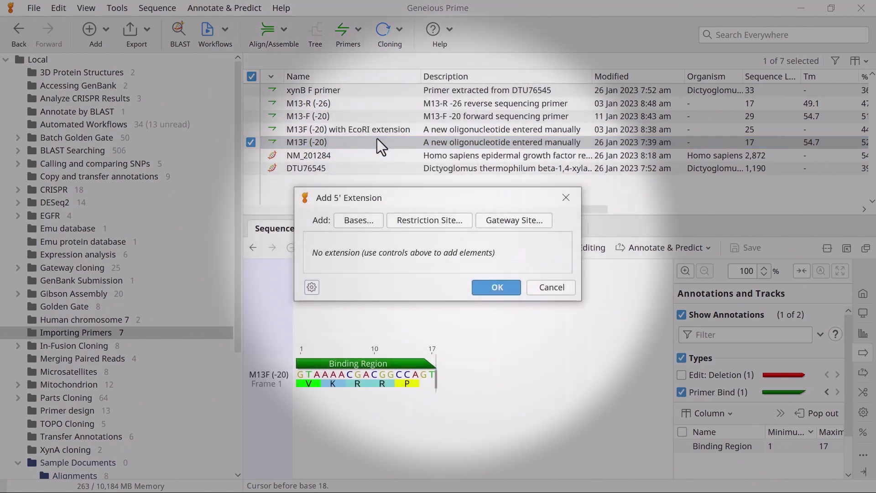
{"action": "left_click", "coordinate": [400, 218]}
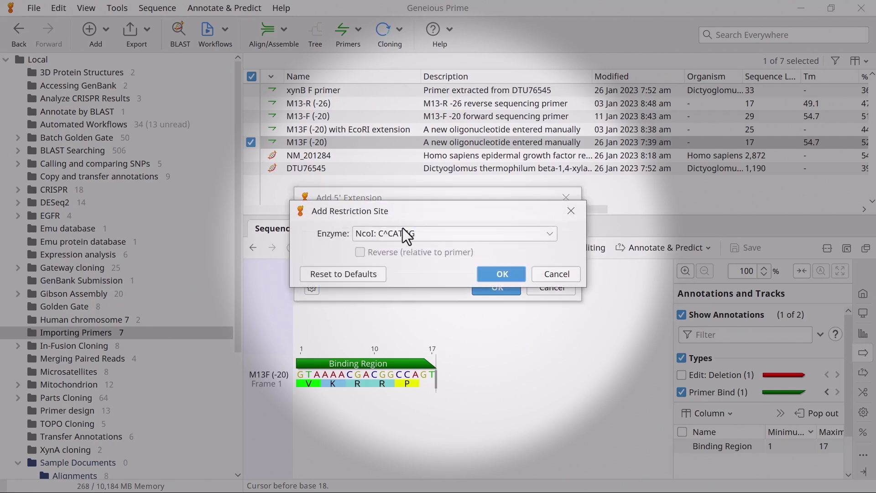
{"action": "left_click", "coordinate": [403, 229]}
{"action": "left_click", "coordinate": [398, 274]}
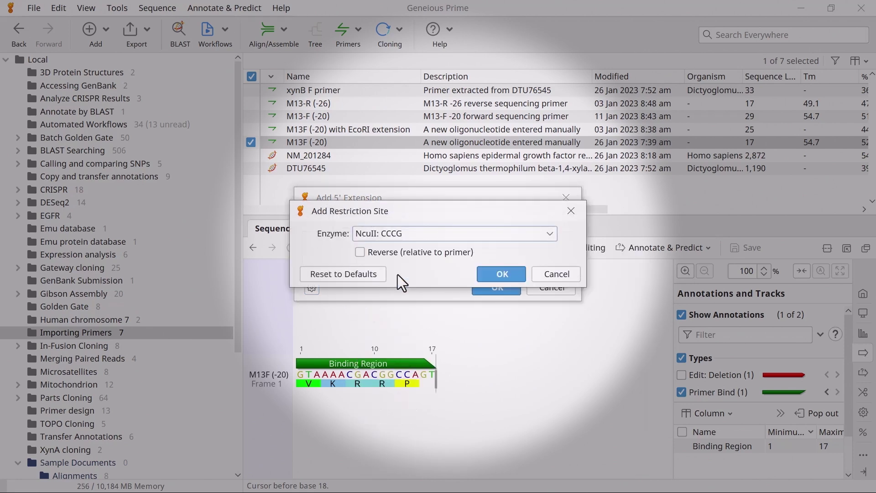
{"action": "left_click", "coordinate": [485, 273]}
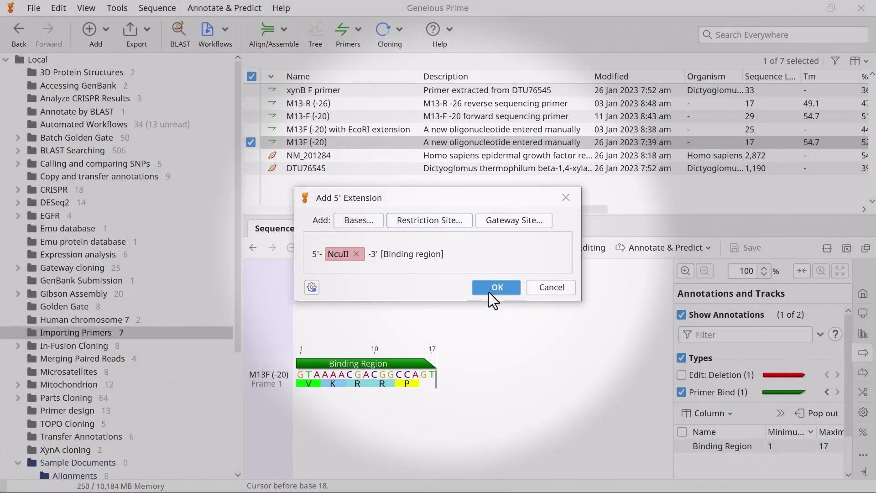
{"action": "left_click", "coordinate": [489, 291]}
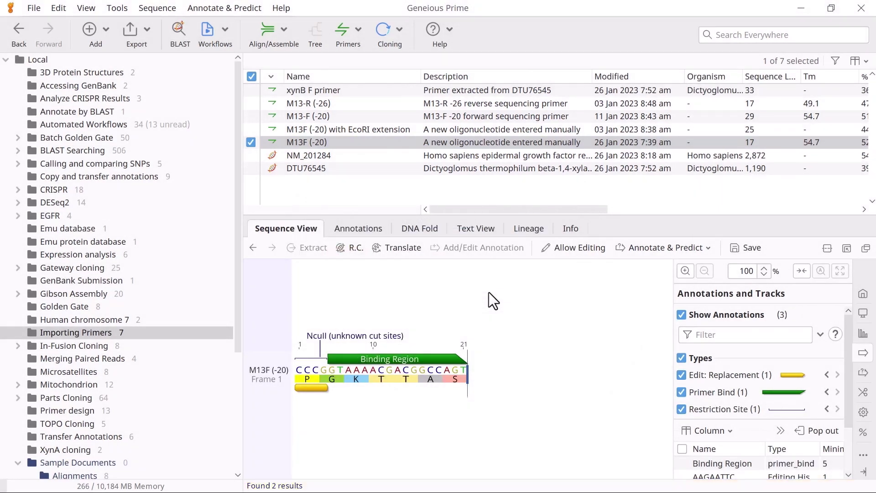
{"action": "left_click", "coordinate": [556, 155]}
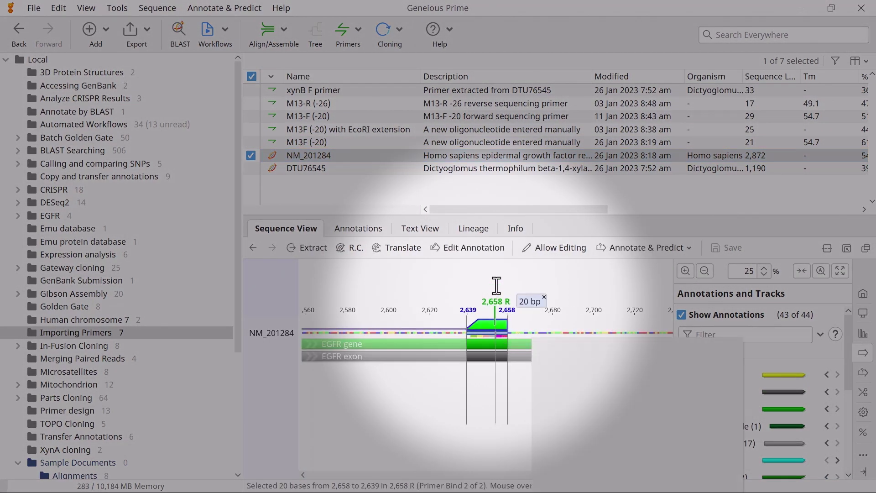
- Edit the 2,658 R primer annotation and open its empty Primer Extension settings
{"action": "left_click", "coordinate": [497, 250]}
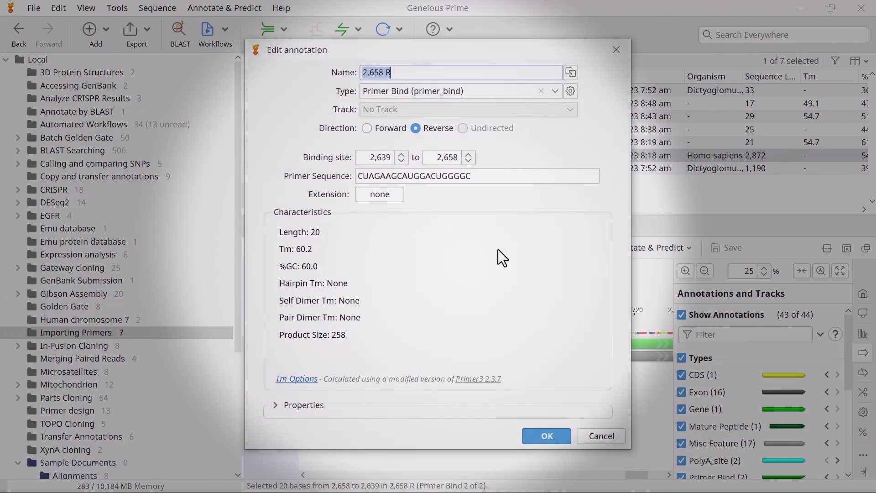
{"action": "left_click", "coordinate": [396, 198]}
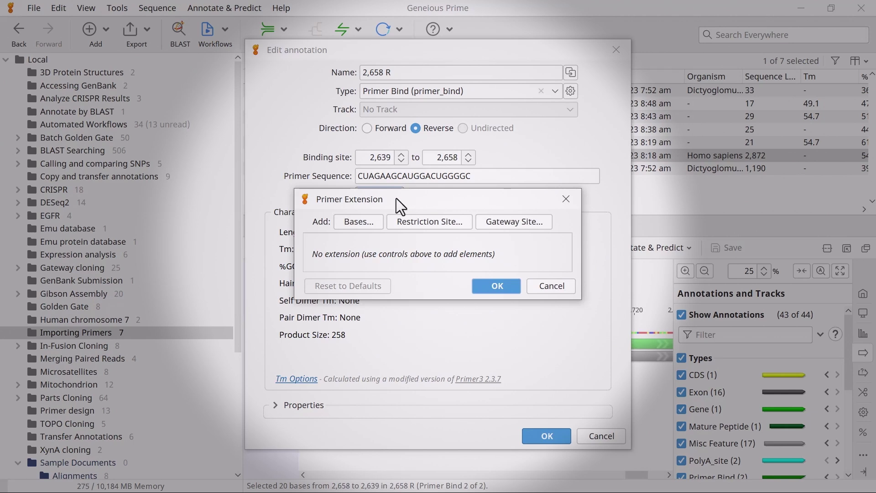